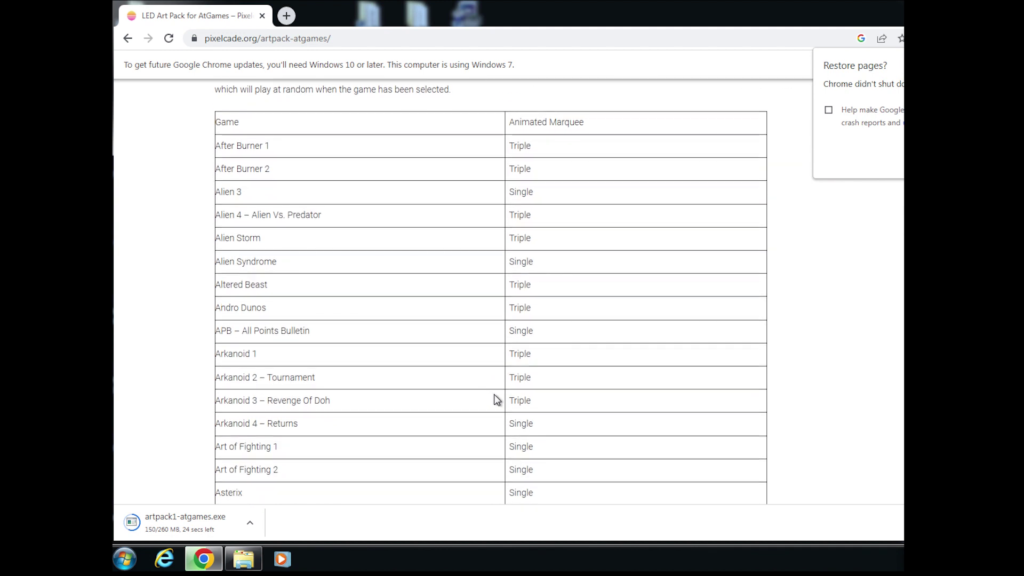
Look through the list of games with single or triple animated marquees on the art pack page
{"action": "scroll", "coordinate": [493, 395], "scroll_direction": "down", "scroll_amount": 8}
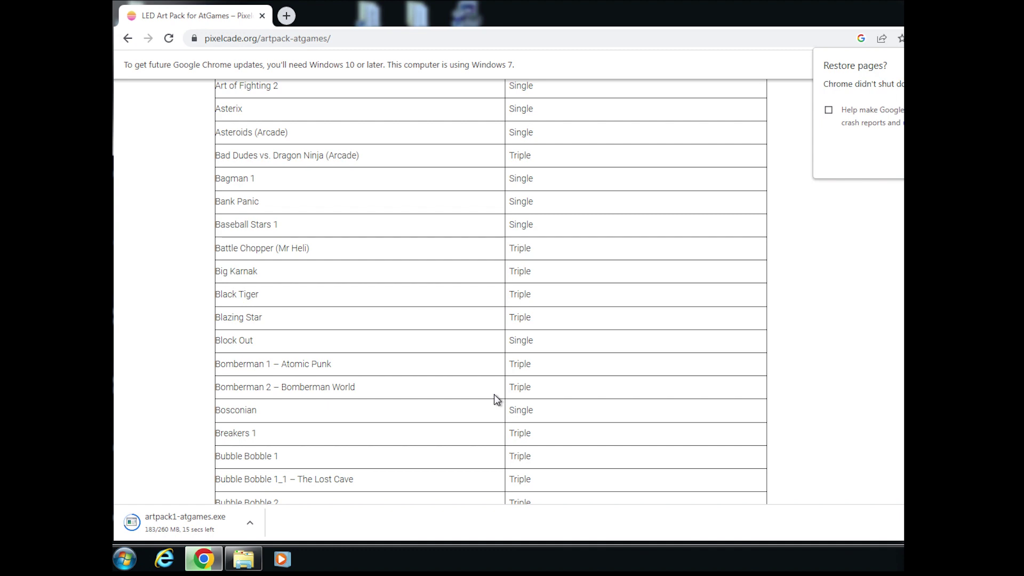
{"action": "scroll", "coordinate": [494, 394], "scroll_direction": "down", "scroll_amount": 8}
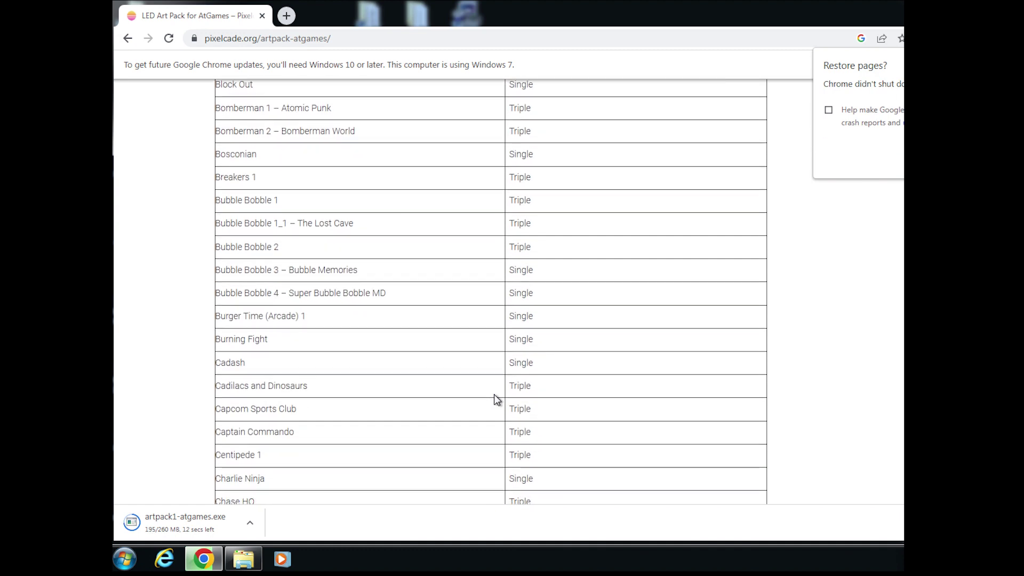
{"action": "scroll", "coordinate": [494, 395], "scroll_direction": "down", "scroll_amount": 20}
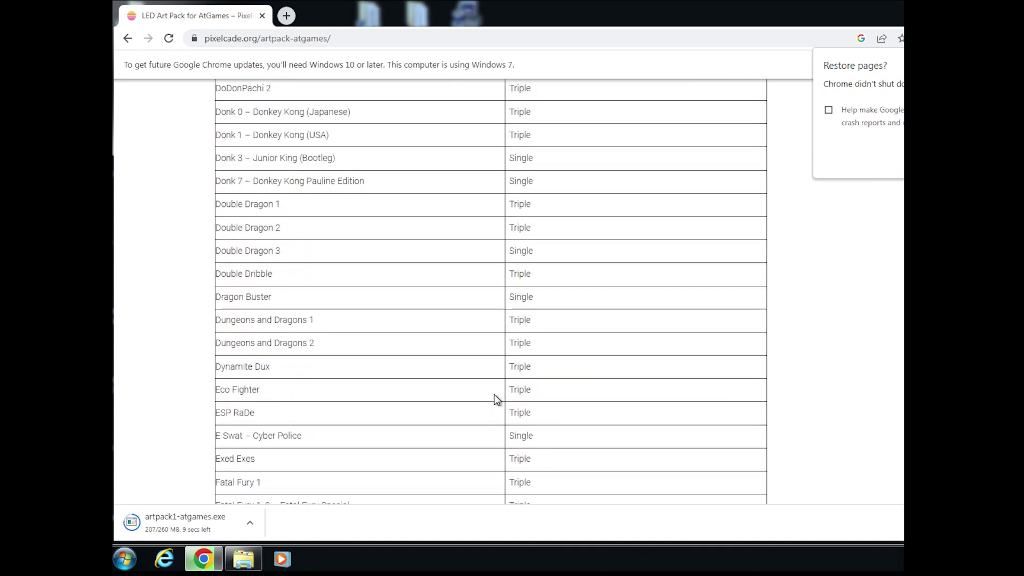
{"action": "scroll", "coordinate": [494, 395], "scroll_direction": "up", "scroll_amount": 20}
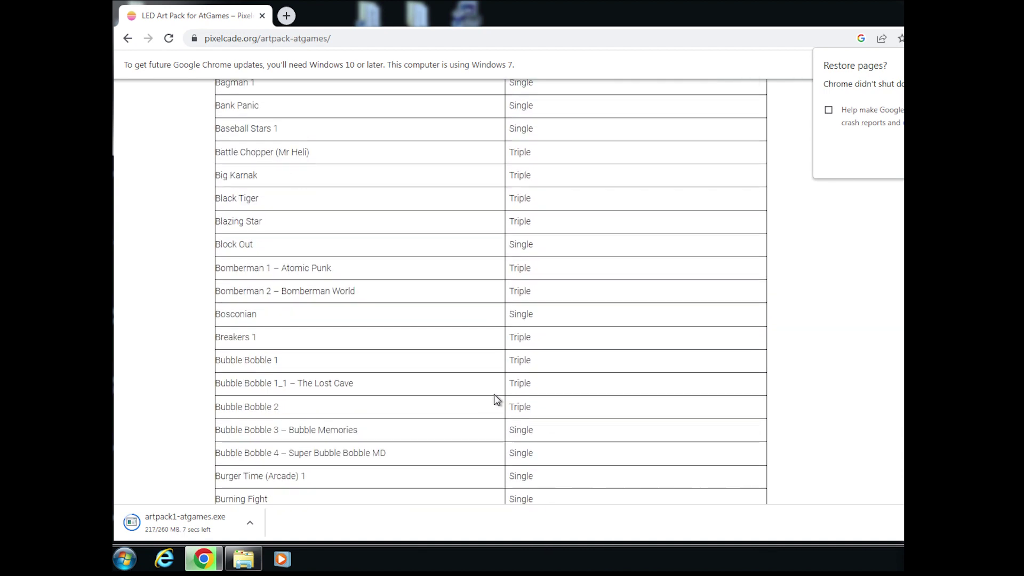
{"action": "scroll", "coordinate": [493, 394], "scroll_direction": "up", "scroll_amount": 10}
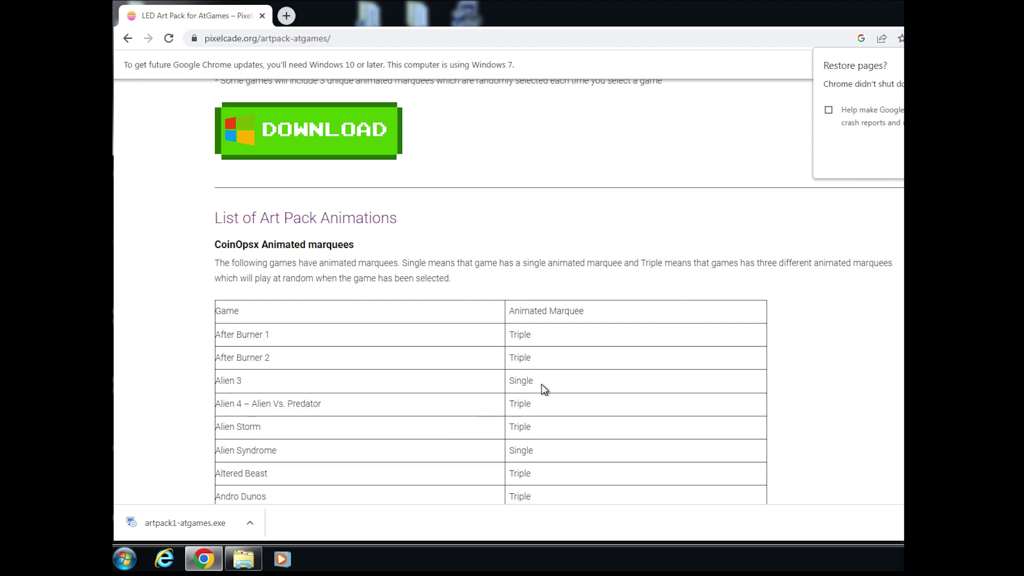
Launch the downloaded artpack1-atgames.exe installer and allow it to run
{"action": "left_click", "coordinate": [249, 523]}
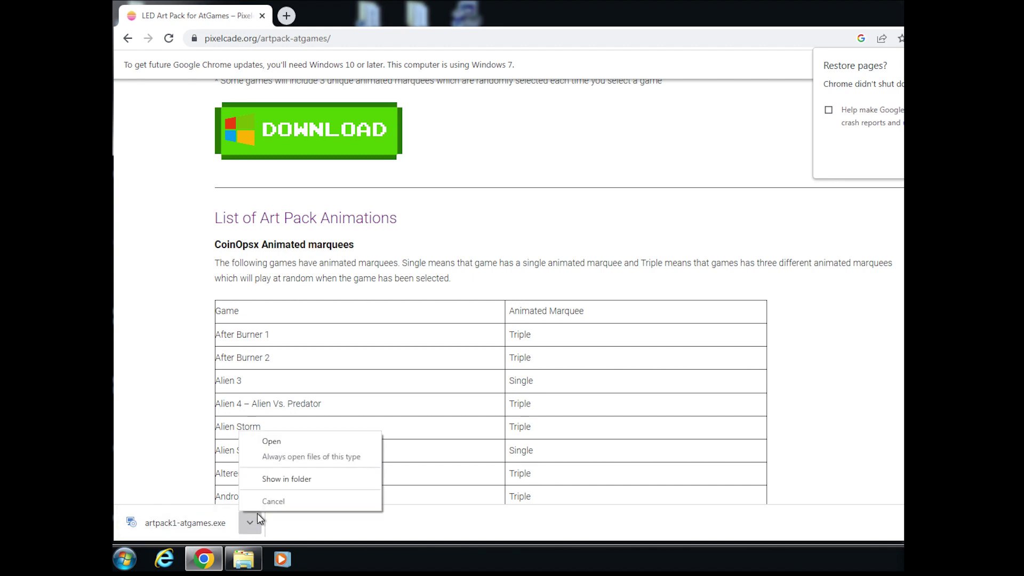
{"action": "left_click", "coordinate": [272, 441]}
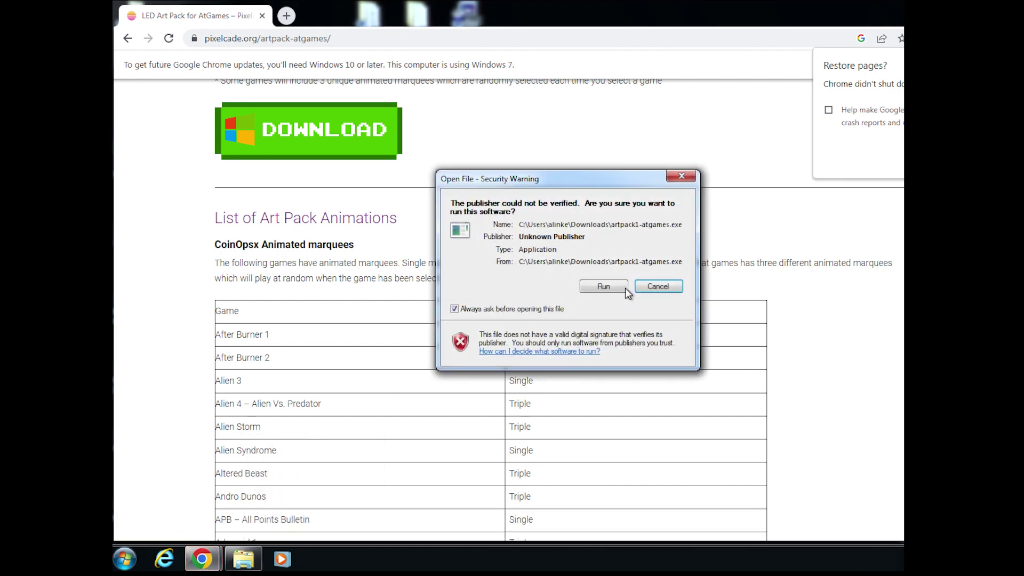
{"action": "key", "text": "Return"}
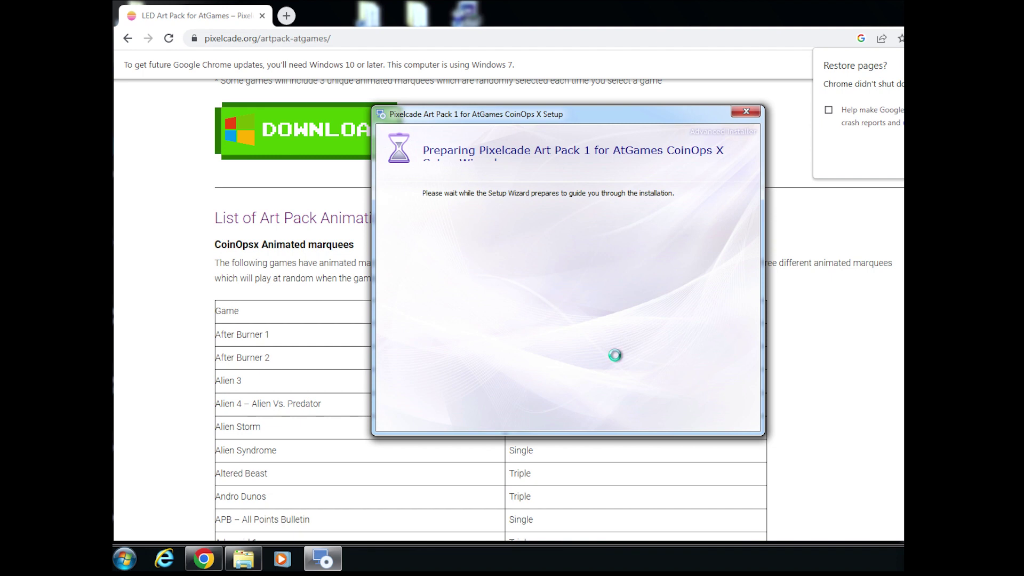
Enter the serial number in the setup's customer information and continue past the installation notes
{"action": "left_click", "coordinate": [471, 317]}
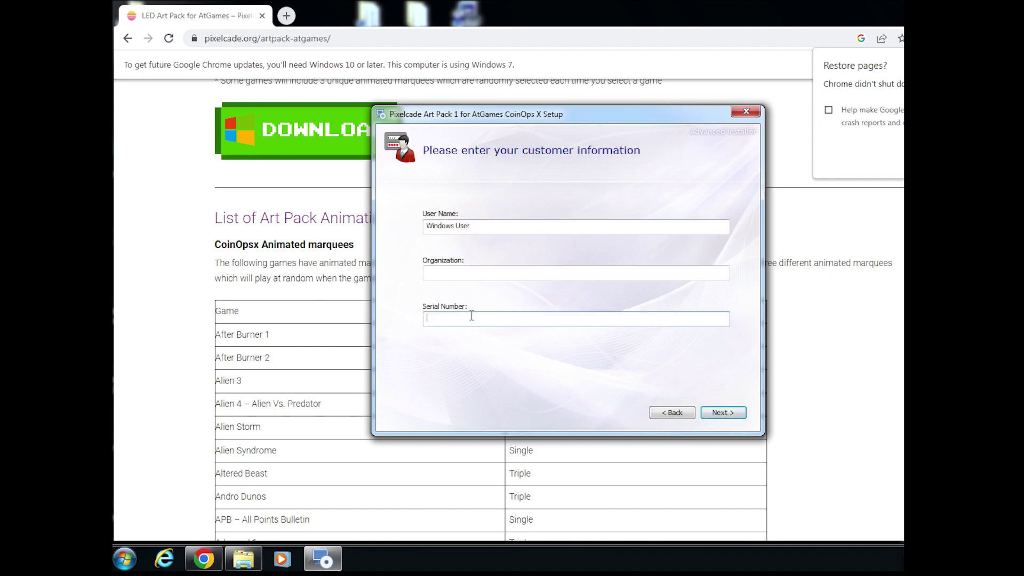
{"action": "type", "text": "XXXXXXXXXX"}
{"action": "left_click", "coordinate": [728, 413]}
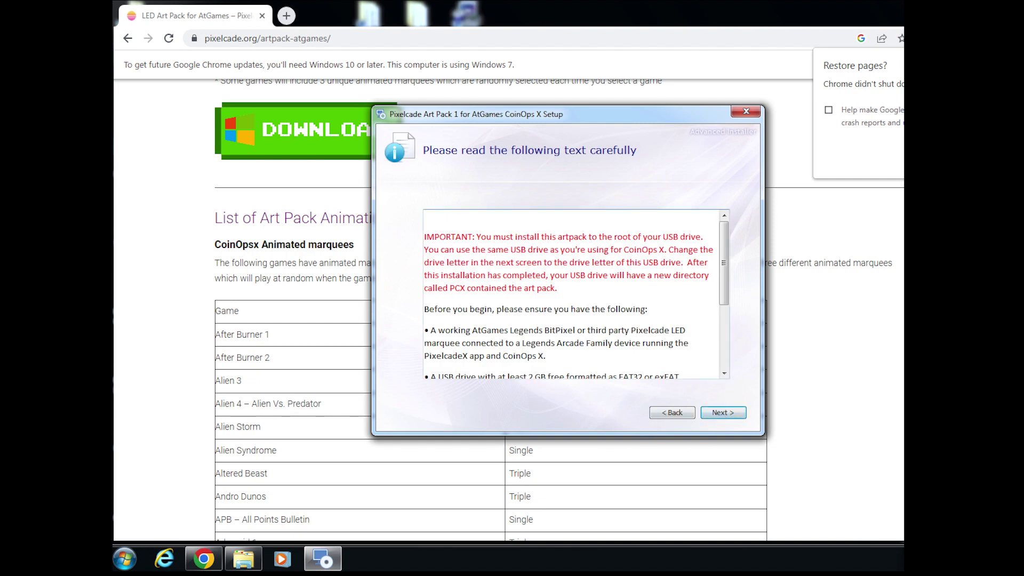
{"action": "left_click_drag", "start_coordinate": [724, 270], "coordinate": [721, 334]}
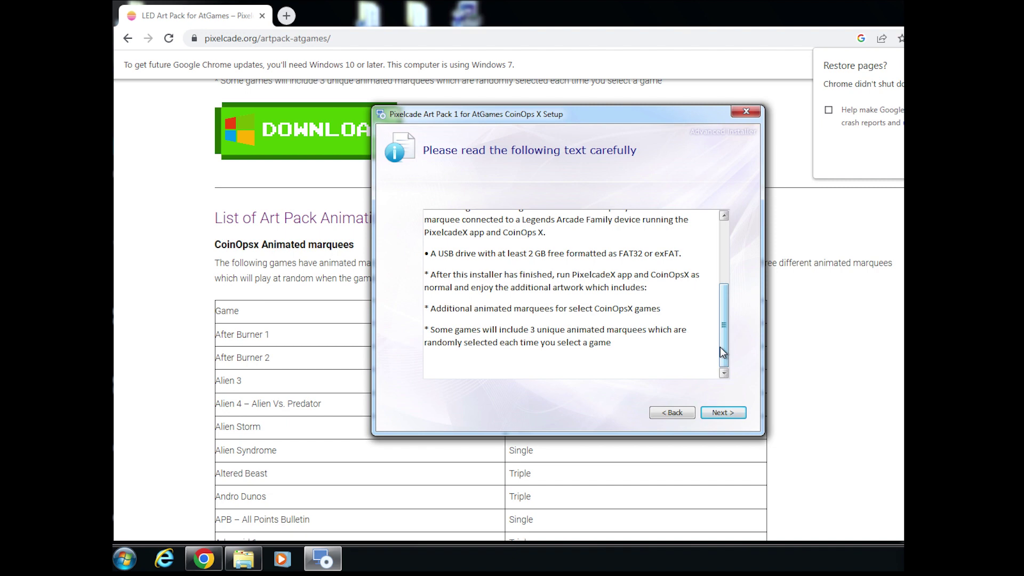
{"action": "left_click", "coordinate": [726, 411]}
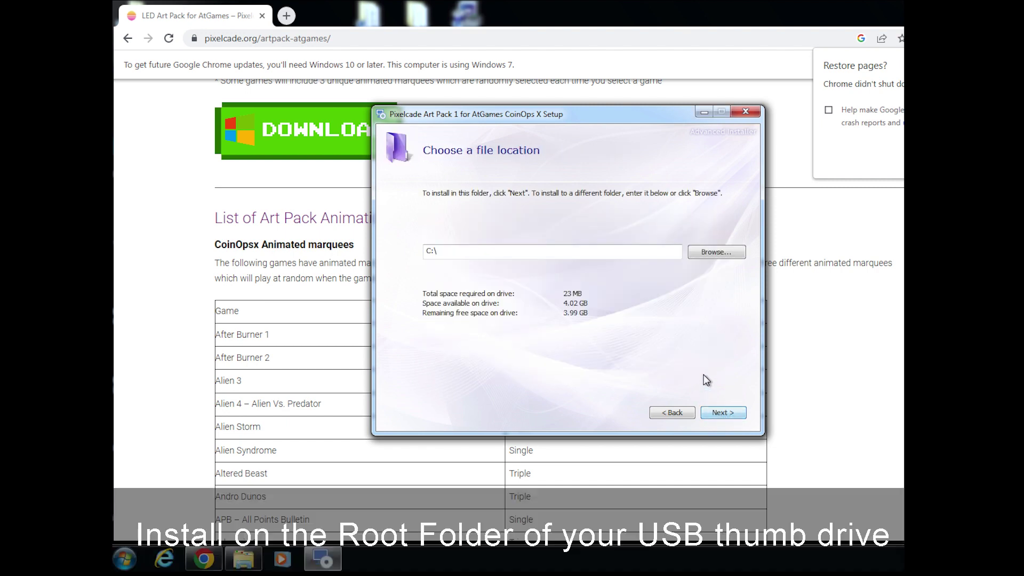
Install the art pack to the root of Removable Disk (D:) and close the finished setup
{"action": "left_click", "coordinate": [710, 250]}
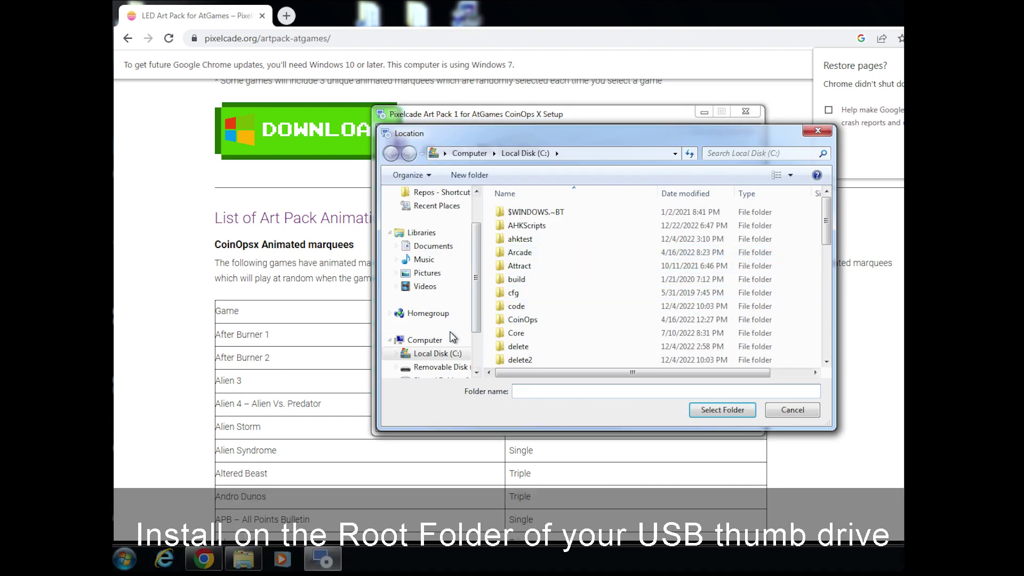
{"action": "scroll", "coordinate": [454, 331], "scroll_direction": "down", "scroll_amount": 2}
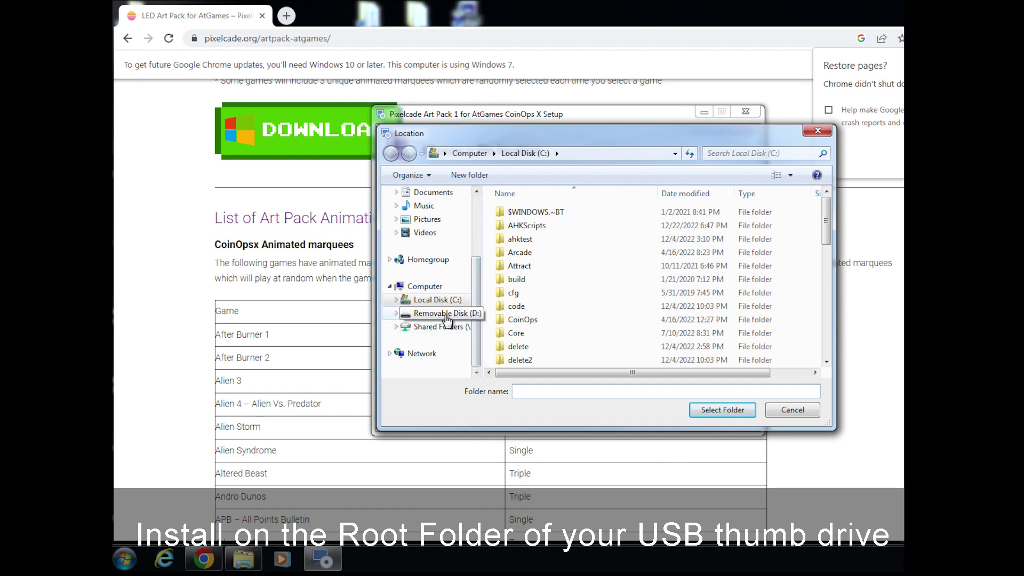
{"action": "left_click", "coordinate": [446, 314]}
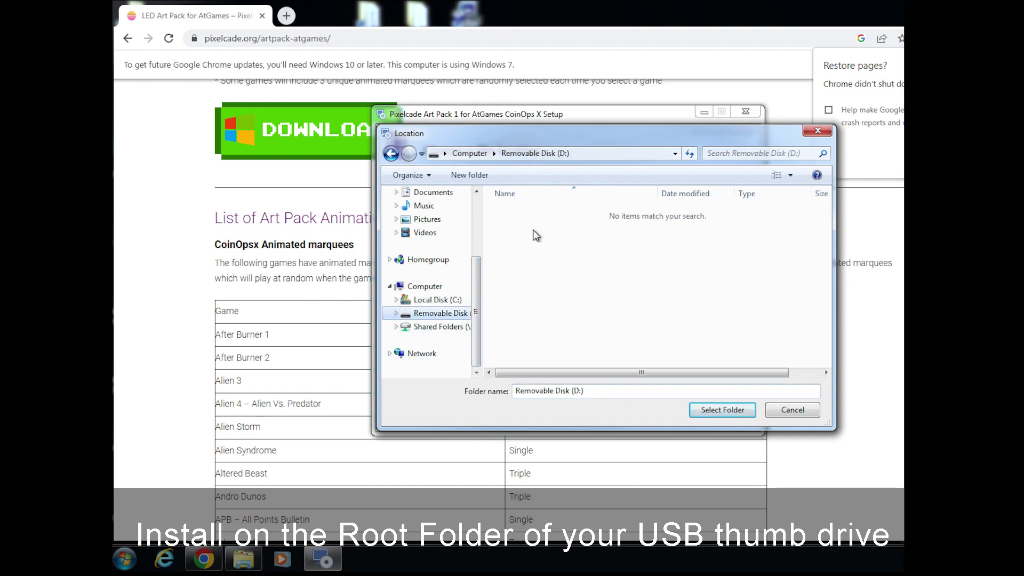
{"action": "left_click", "coordinate": [721, 410]}
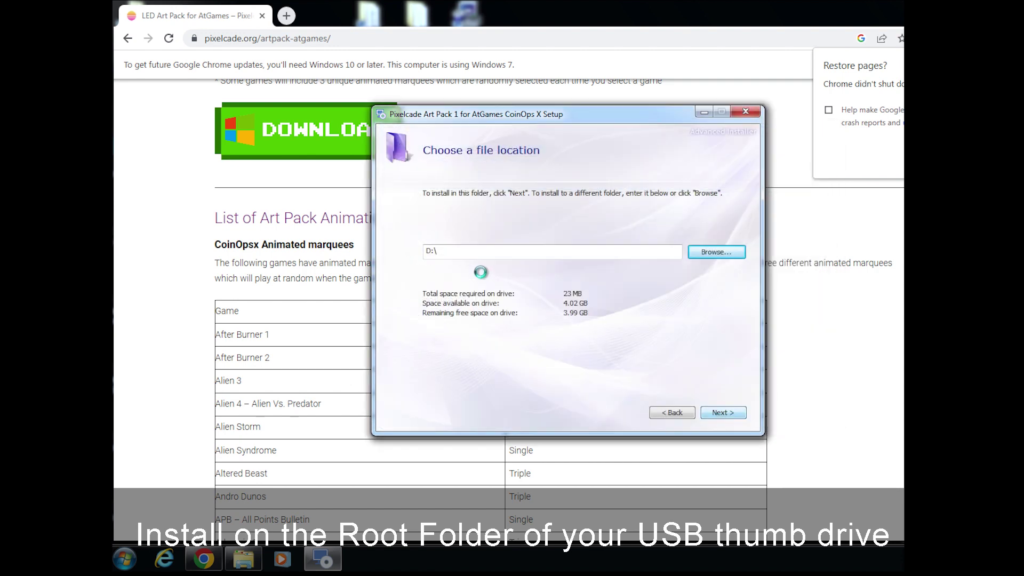
{"action": "left_click", "coordinate": [721, 412]}
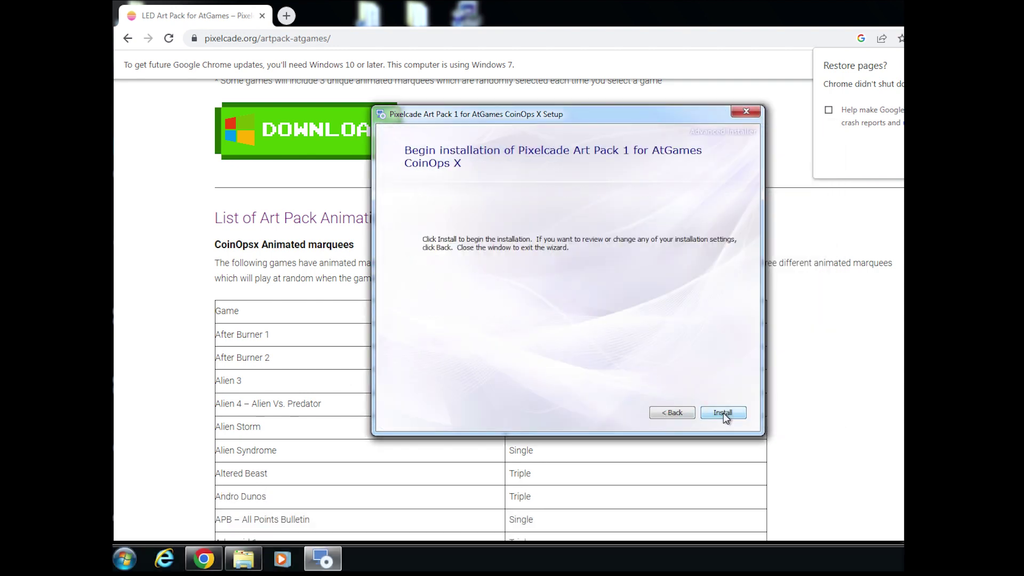
{"action": "left_click", "coordinate": [723, 413]}
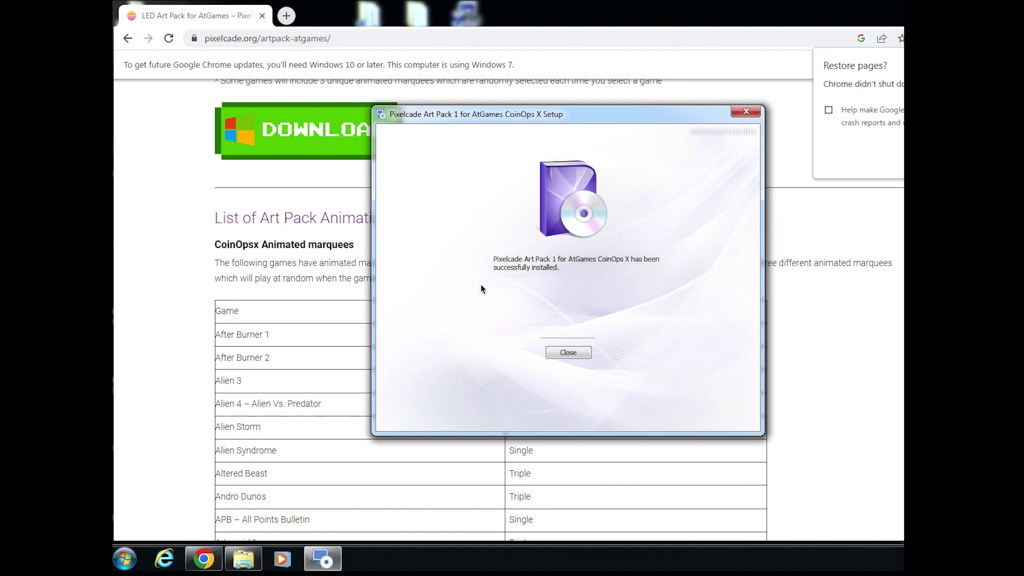
{"action": "left_click", "coordinate": [568, 353]}
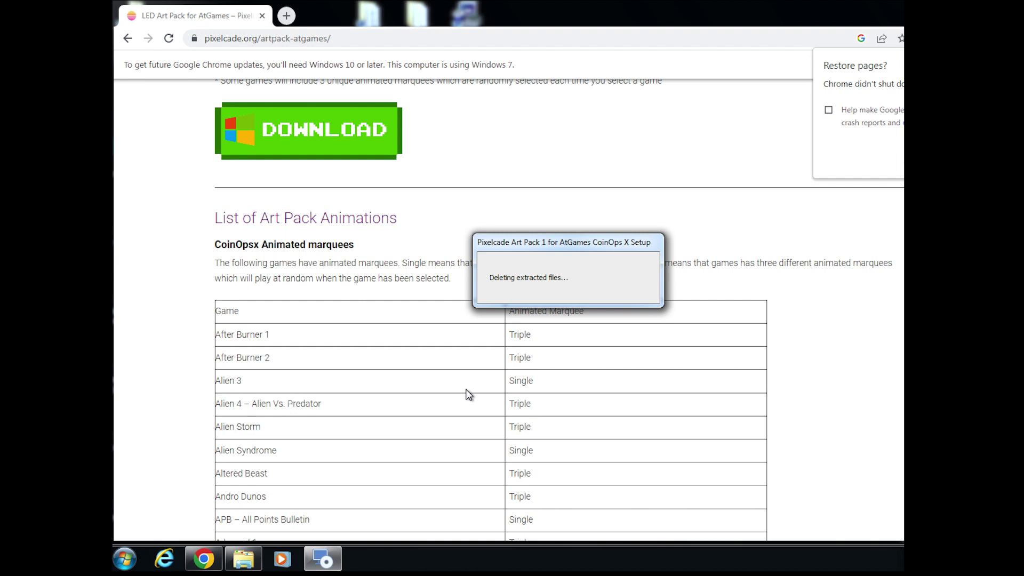
Switch to Windows Explorer and look through the artwork files in PCX\cox on Removable Disk (D:)
{"action": "left_click", "coordinate": [243, 559]}
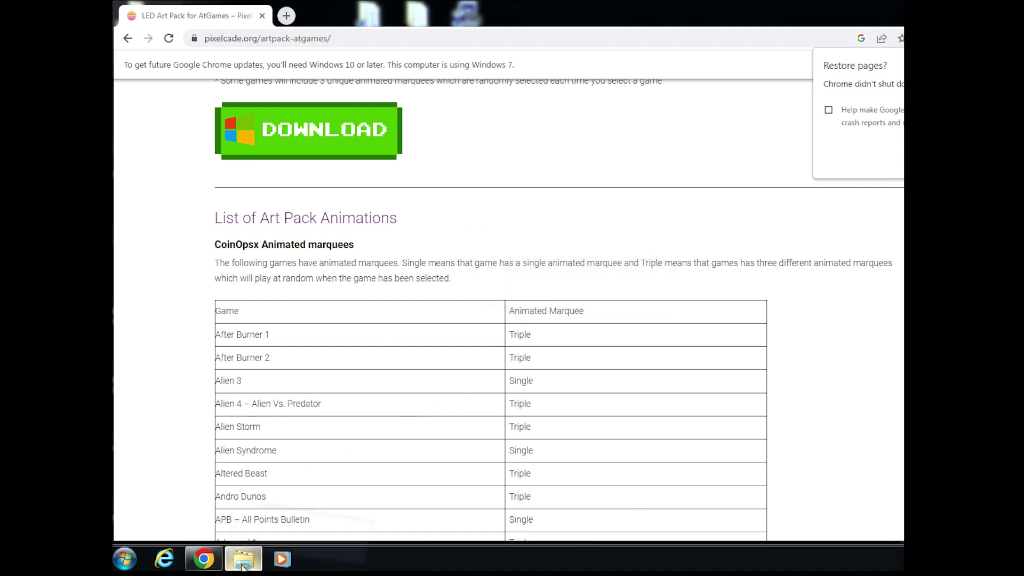
{"action": "left_click", "coordinate": [231, 348]}
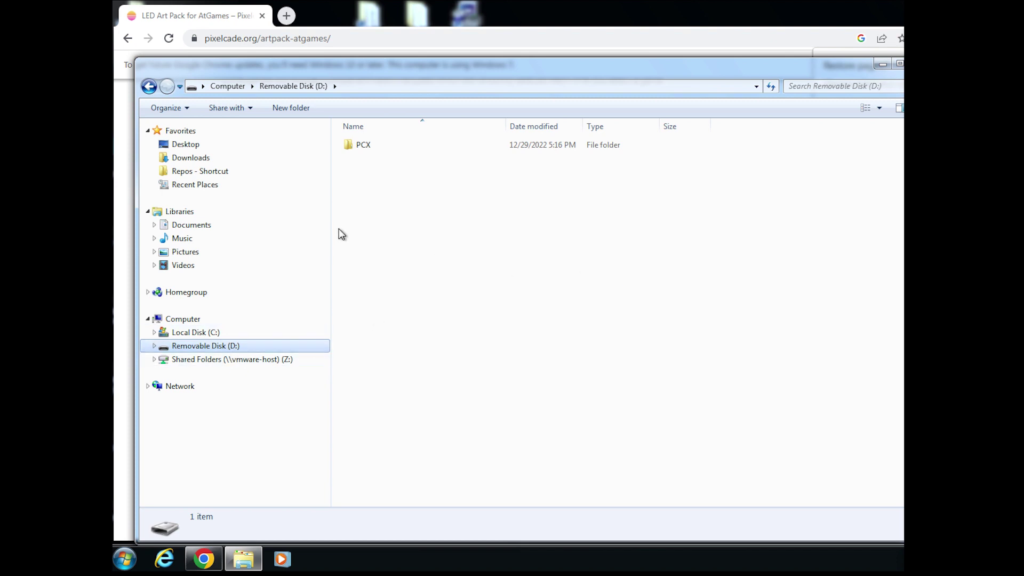
{"action": "double_click", "coordinate": [369, 150]}
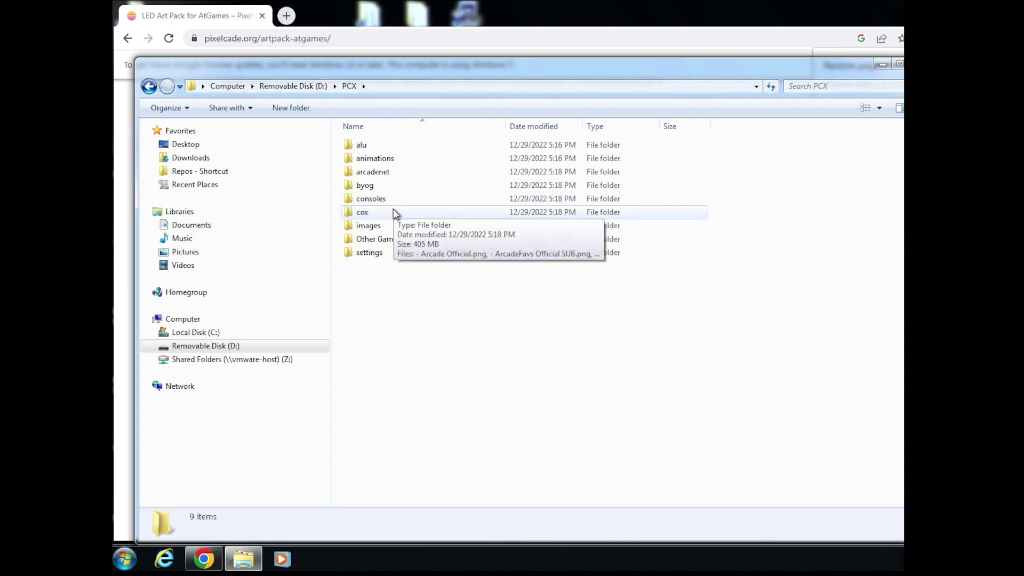
{"action": "double_click", "coordinate": [362, 213]}
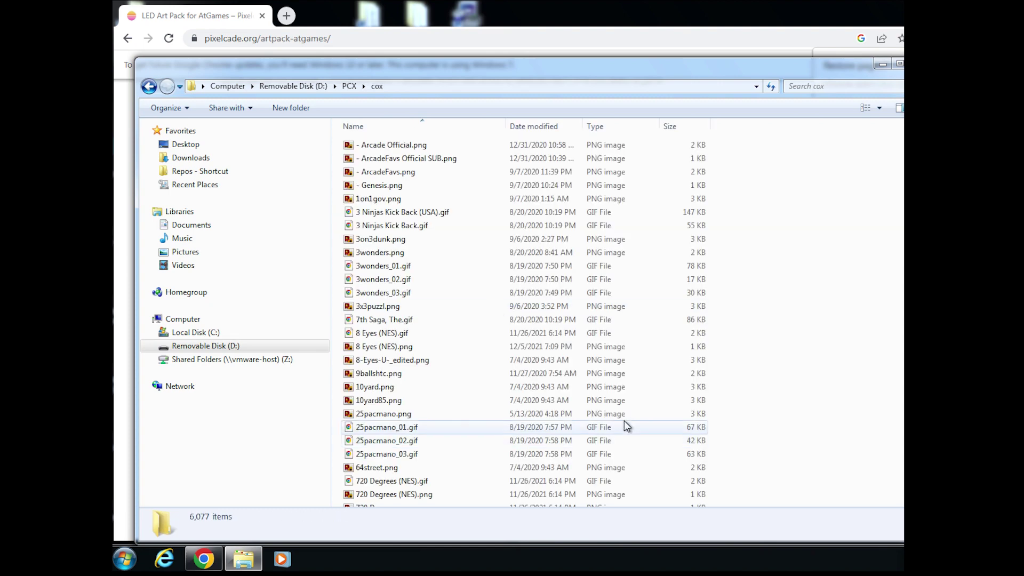
{"action": "left_click_drag", "start_coordinate": [715, 66], "coordinate": [648, 65]}
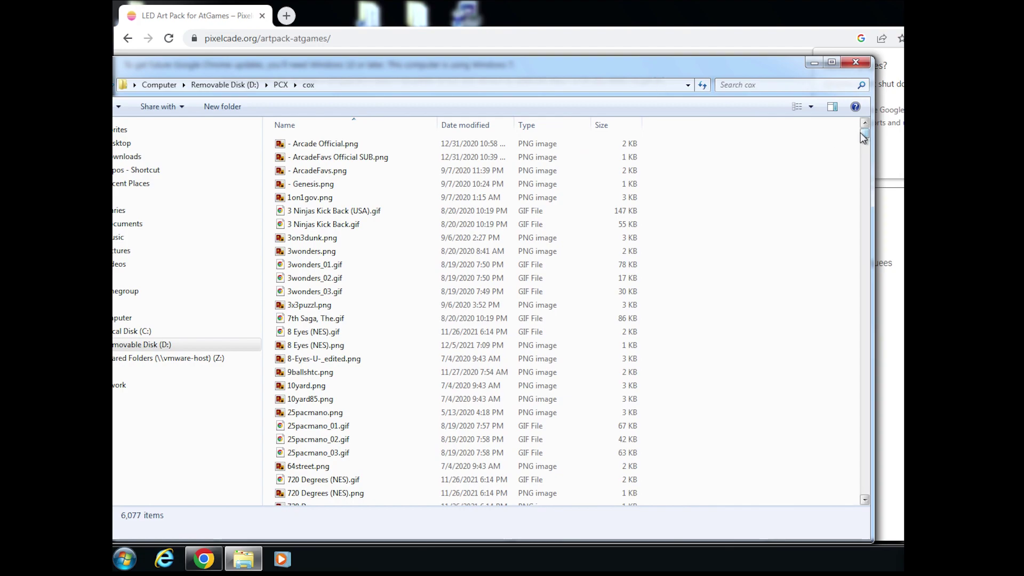
{"action": "left_click_drag", "start_coordinate": [862, 134], "coordinate": [874, 390]}
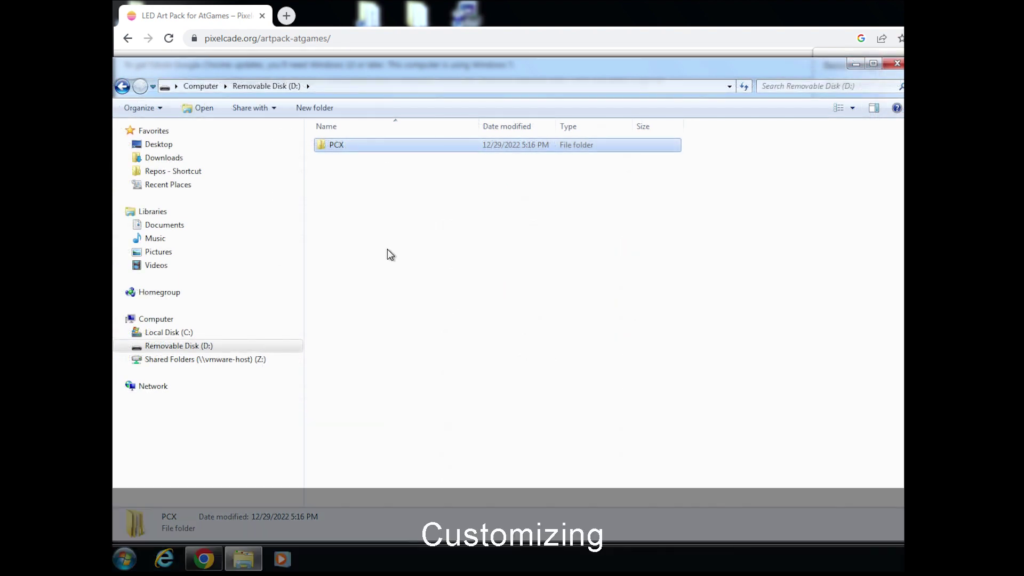
Reopen the cox folder inside PCX and browse its artwork list to the Alien Storm files
{"action": "double_click", "coordinate": [339, 149]}
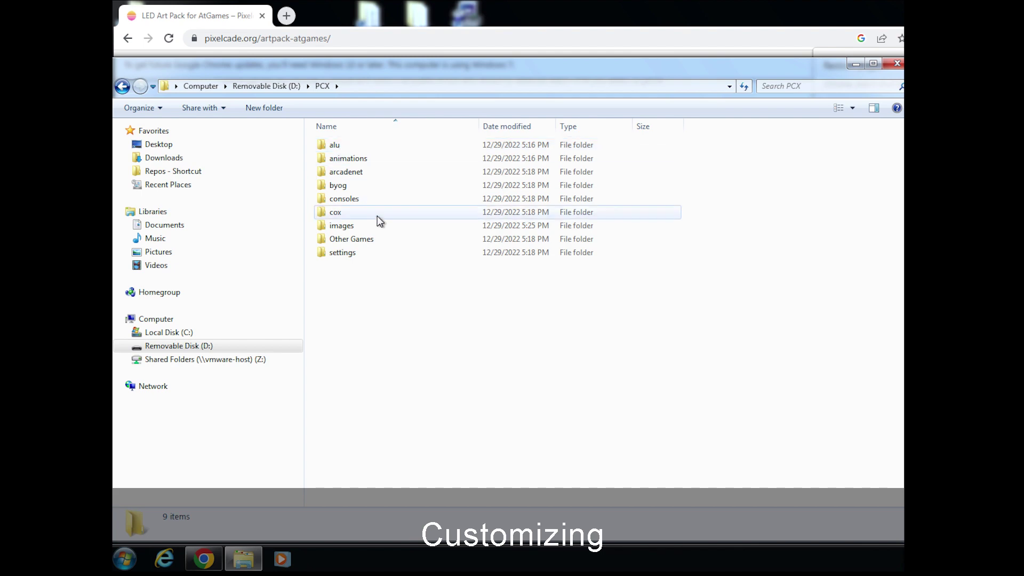
{"action": "double_click", "coordinate": [359, 214]}
{"action": "left_click", "coordinate": [389, 290]}
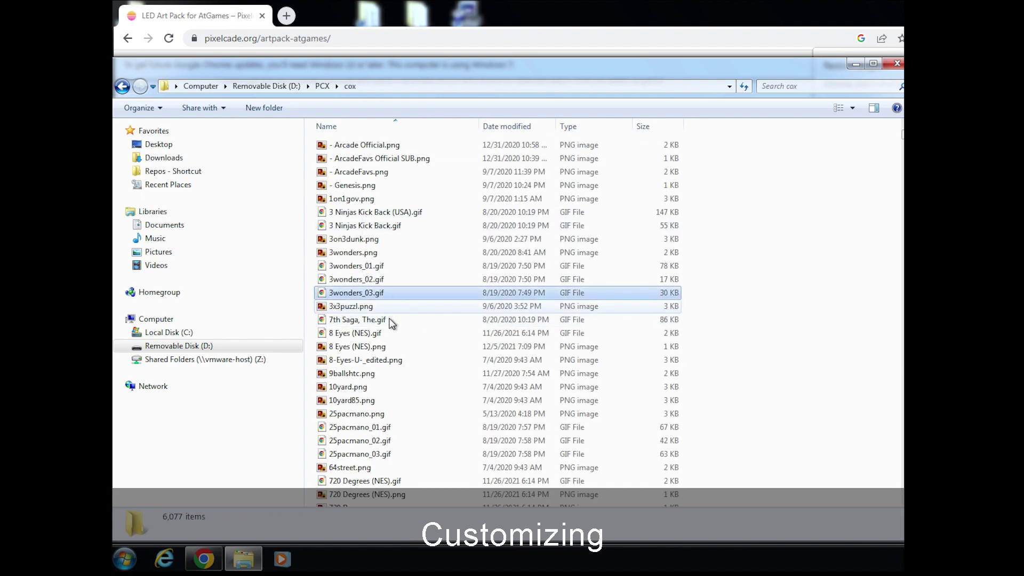
{"action": "scroll", "coordinate": [400, 388], "scroll_direction": "down", "scroll_amount": 3}
{"action": "scroll", "coordinate": [400, 385], "scroll_direction": "down", "scroll_amount": 20}
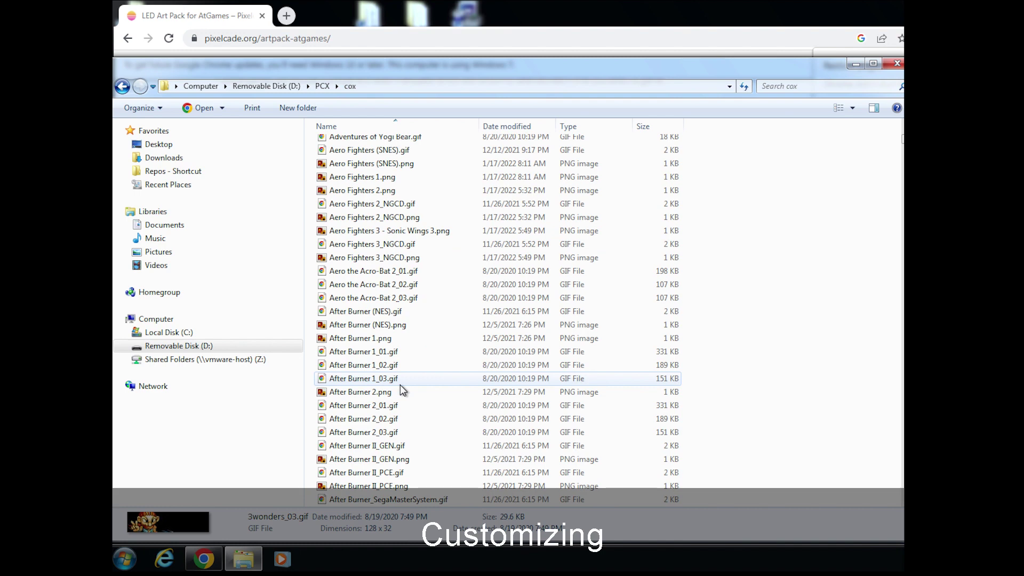
{"action": "scroll", "coordinate": [400, 385], "scroll_direction": "down", "scroll_amount": 3}
{"action": "left_click", "coordinate": [401, 380]}
{"action": "scroll", "coordinate": [401, 381], "scroll_direction": "down", "scroll_amount": 5}
{"action": "key", "text": "Page_Down"}
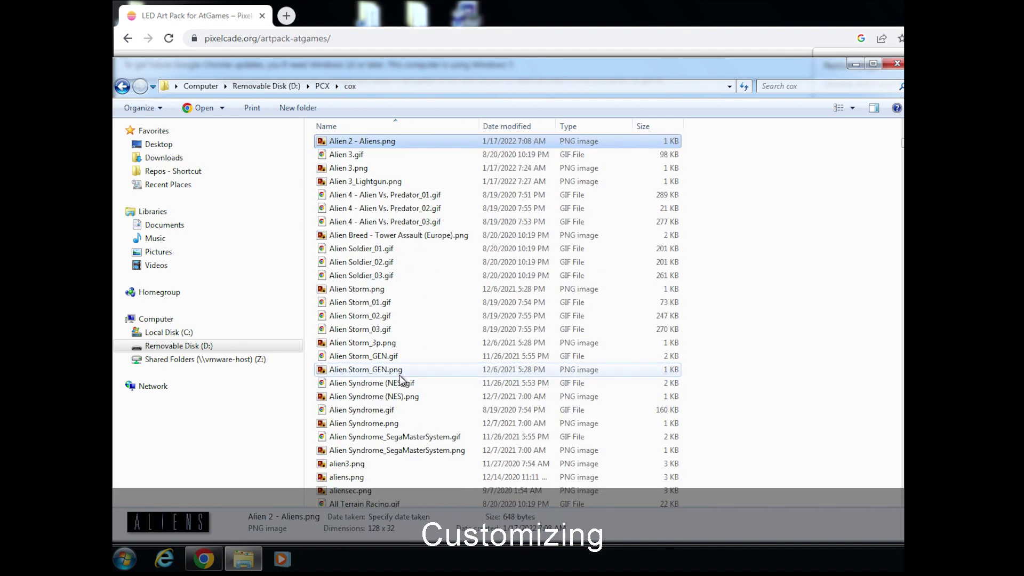
Inspect Alien Storm_01.gif and Alien Storm_03.gif, view the Alien Storm.png marquee image, and browse on to the Altered Beast files
{"action": "left_click", "coordinate": [362, 304]}
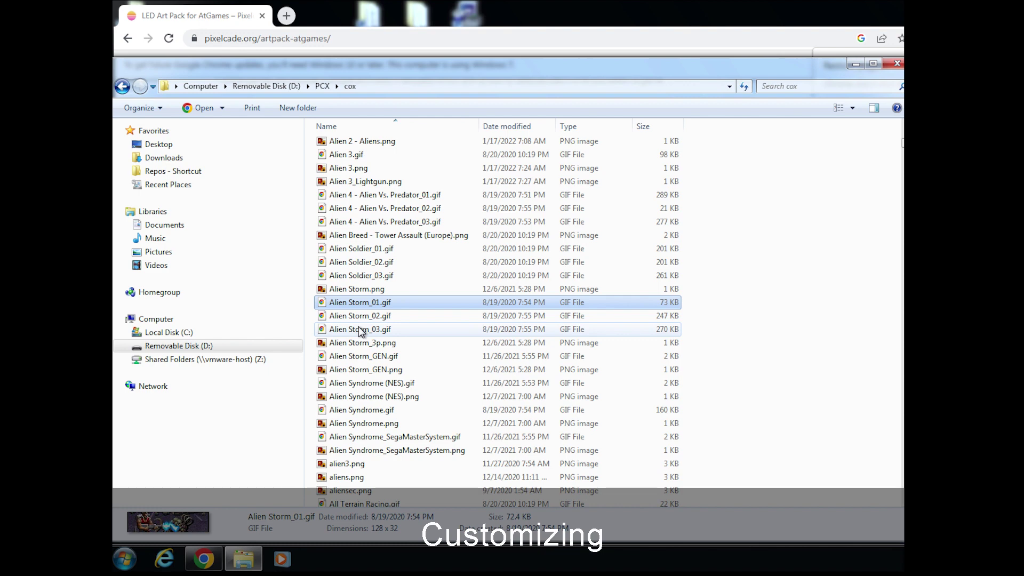
{"action": "left_click", "coordinate": [365, 330]}
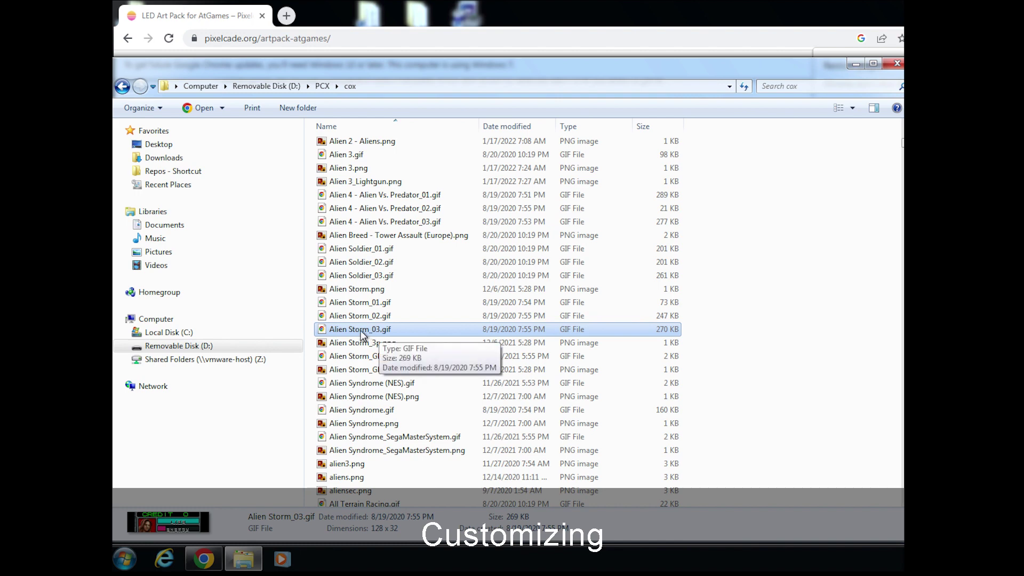
{"action": "left_click", "coordinate": [355, 305]}
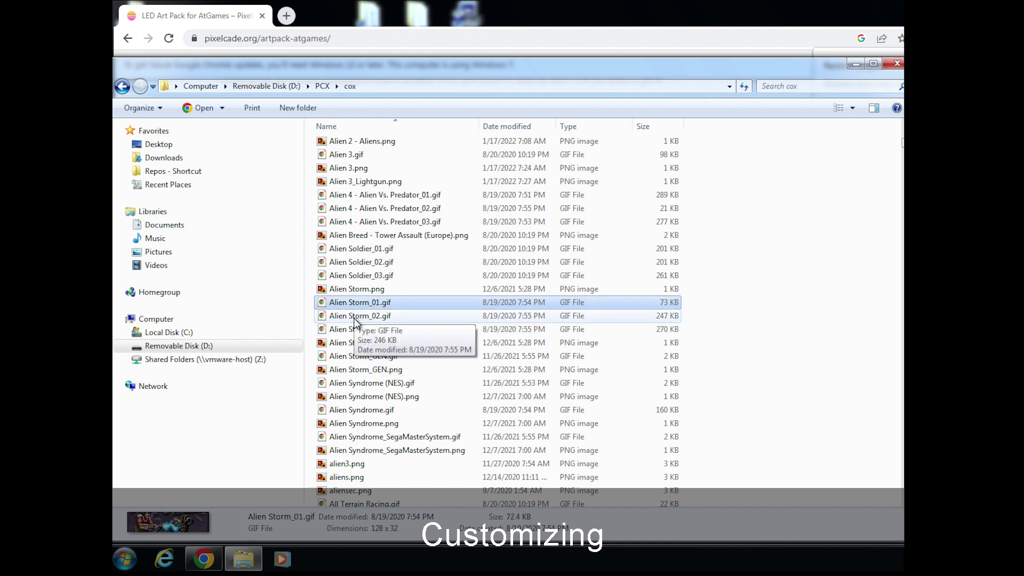
{"action": "double_click", "coordinate": [358, 288]}
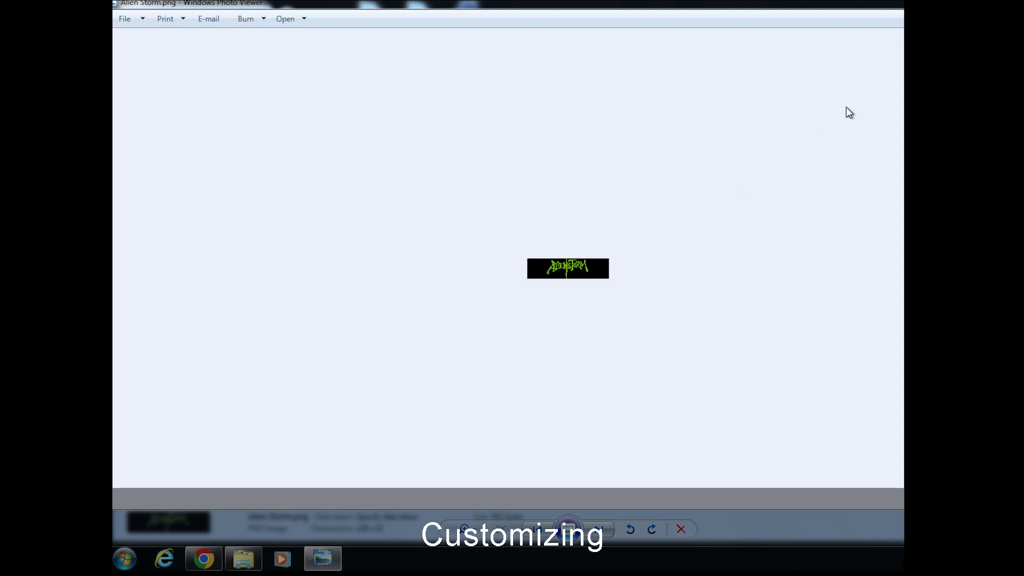
{"action": "key", "text": "alt+F4"}
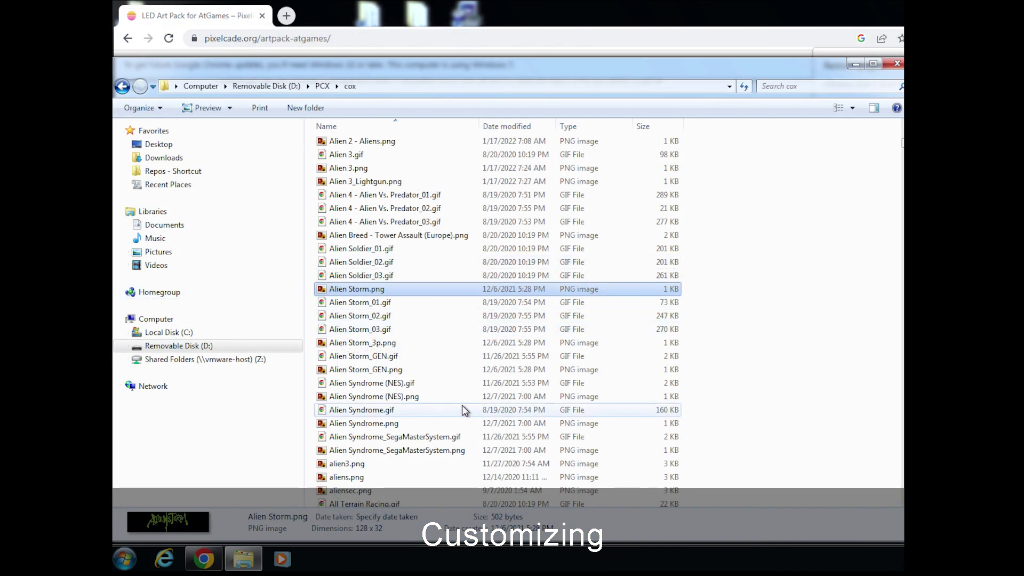
{"action": "scroll", "coordinate": [462, 404], "scroll_direction": "down", "scroll_amount": 2}
{"action": "scroll", "coordinate": [462, 405], "scroll_direction": "down", "scroll_amount": 3}
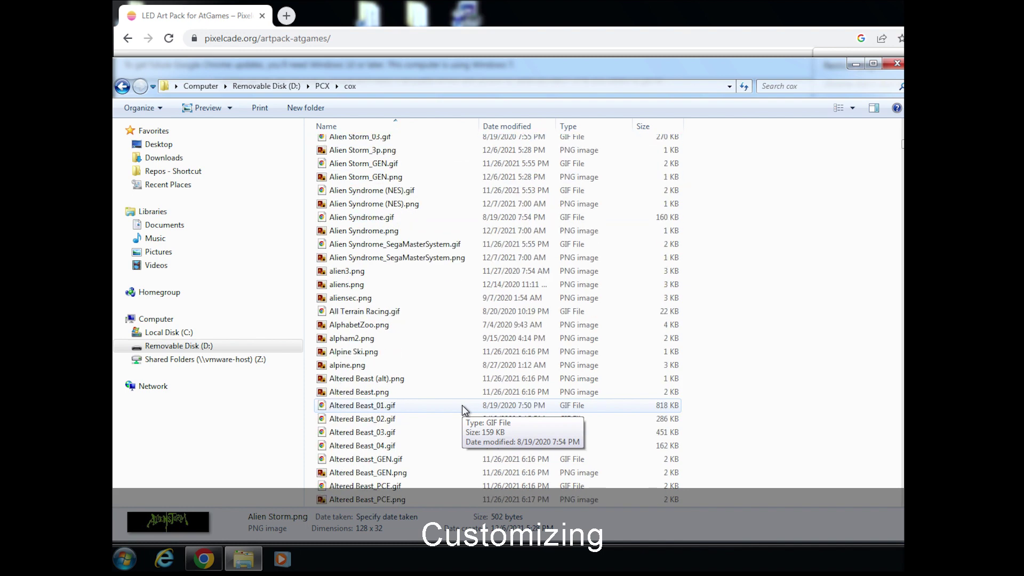
Browse the cox folder's artwork list to the Asteroids files and inspect Asteroids (Arcade).gif alongside its PNG marquee file
{"action": "scroll", "coordinate": [462, 405], "scroll_direction": "down", "scroll_amount": 5}
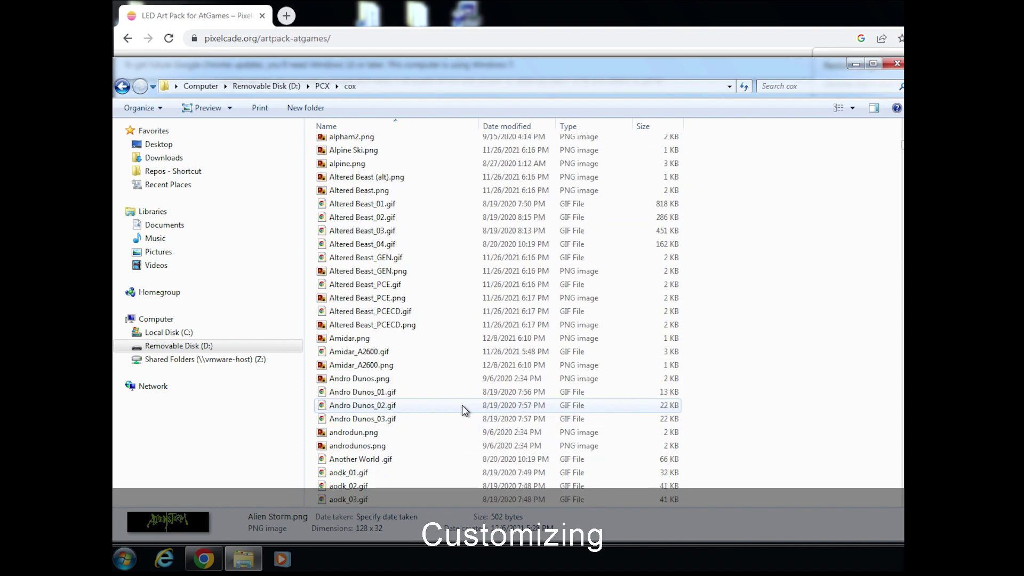
{"action": "scroll", "coordinate": [461, 404], "scroll_direction": "down", "scroll_amount": 6}
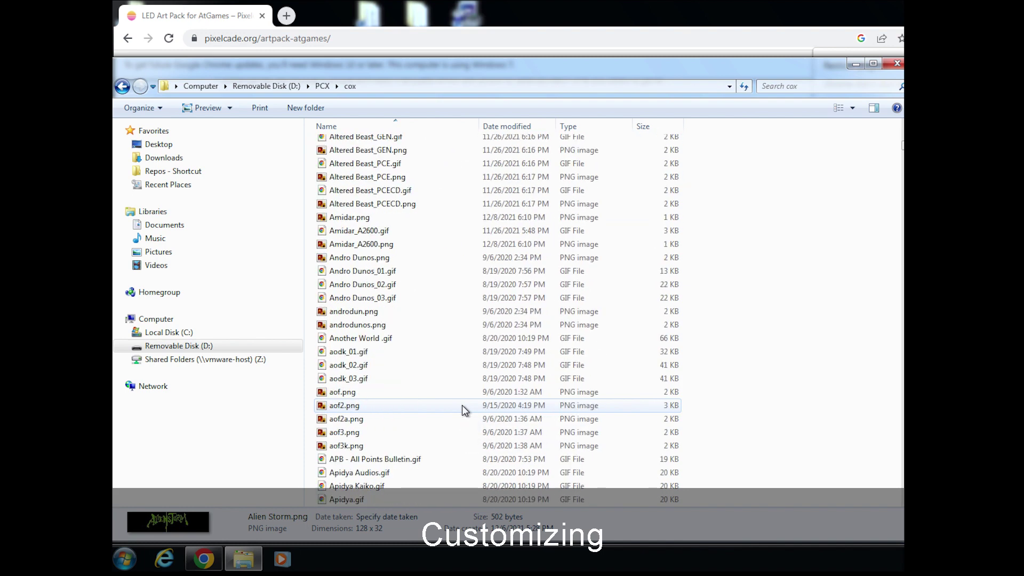
{"action": "scroll", "coordinate": [462, 404], "scroll_direction": "down", "scroll_amount": 12}
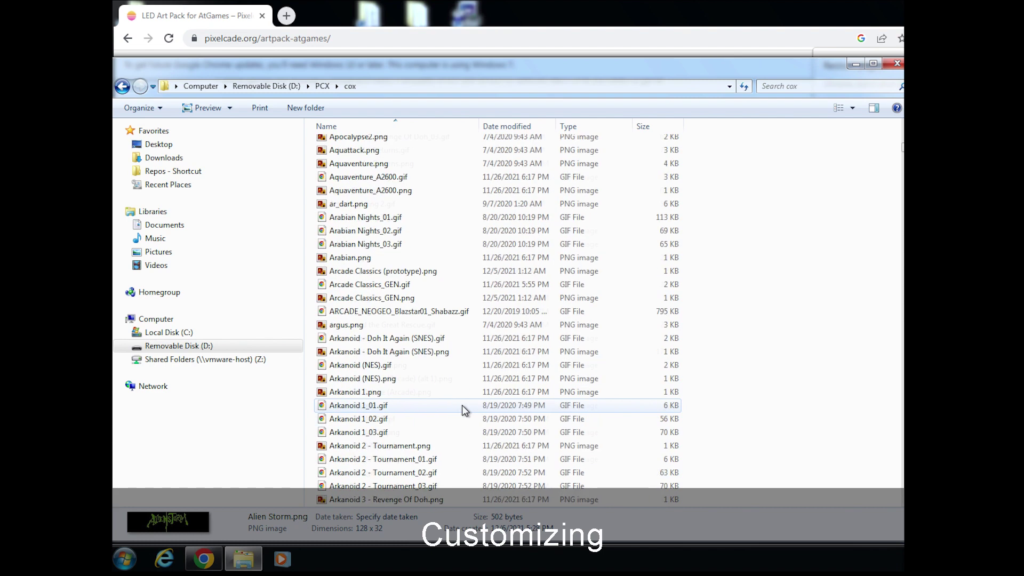
{"action": "left_click", "coordinate": [360, 359]}
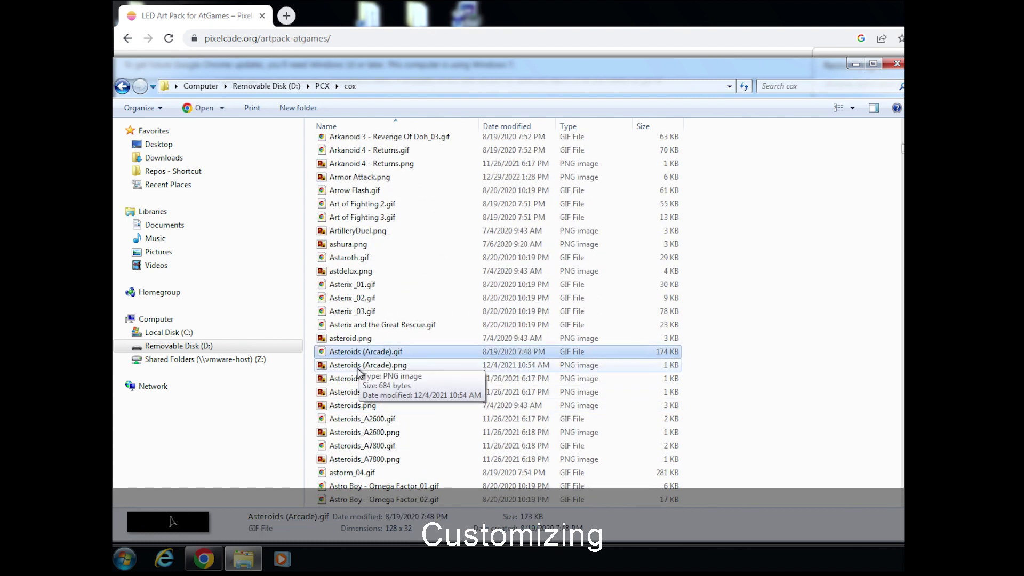
{"action": "left_click", "coordinate": [361, 352]}
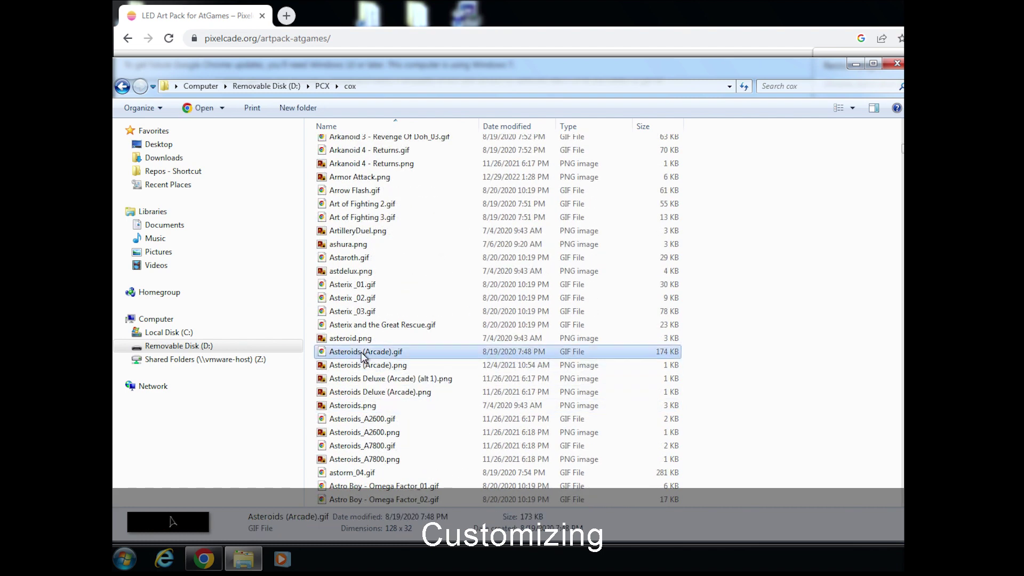
{"action": "left_click", "coordinate": [402, 367]}
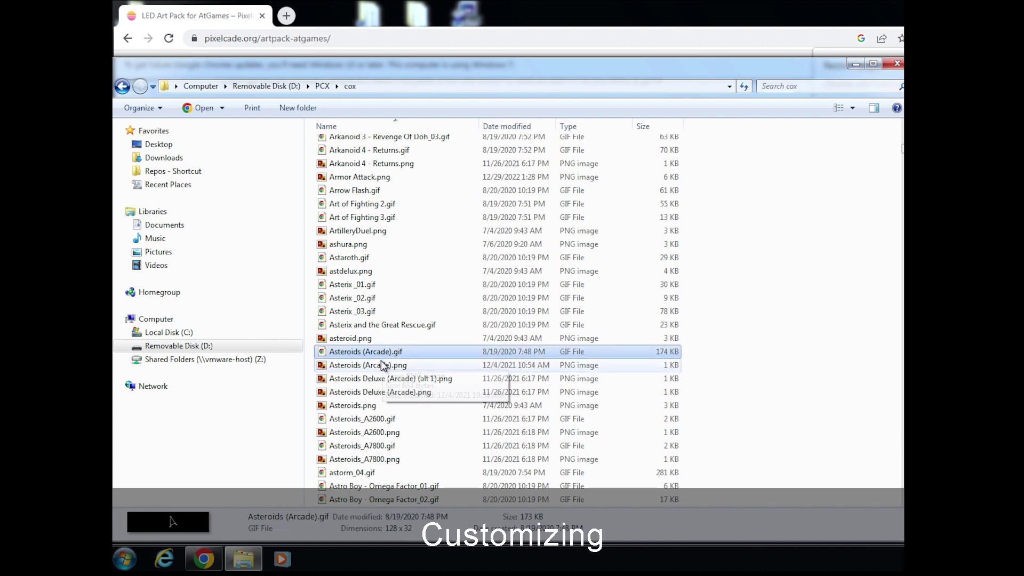
{"action": "right_click", "coordinate": [379, 366]}
{"action": "left_click", "coordinate": [413, 322]}
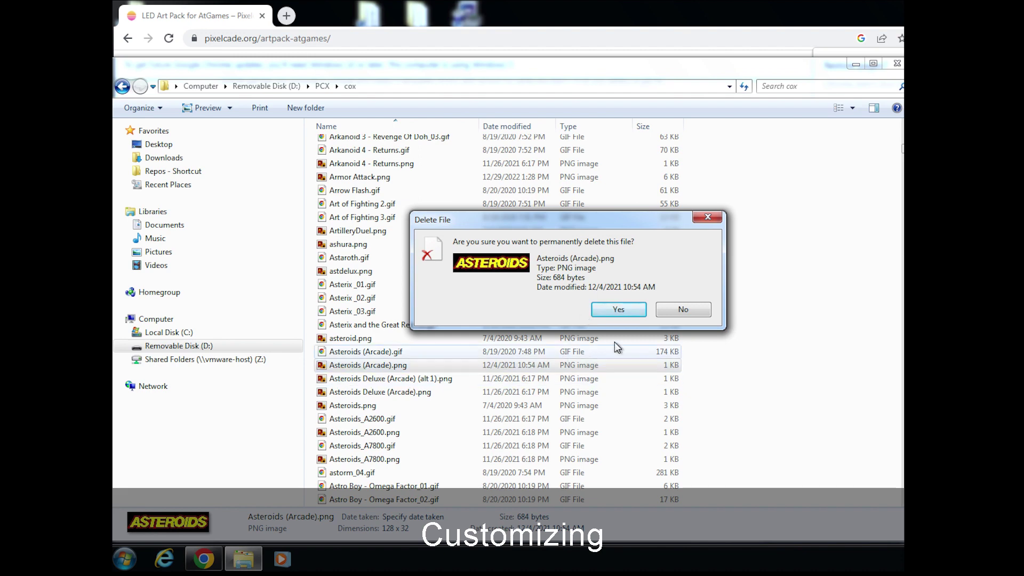
{"action": "left_click", "coordinate": [710, 216]}
{"action": "left_click", "coordinate": [708, 216]}
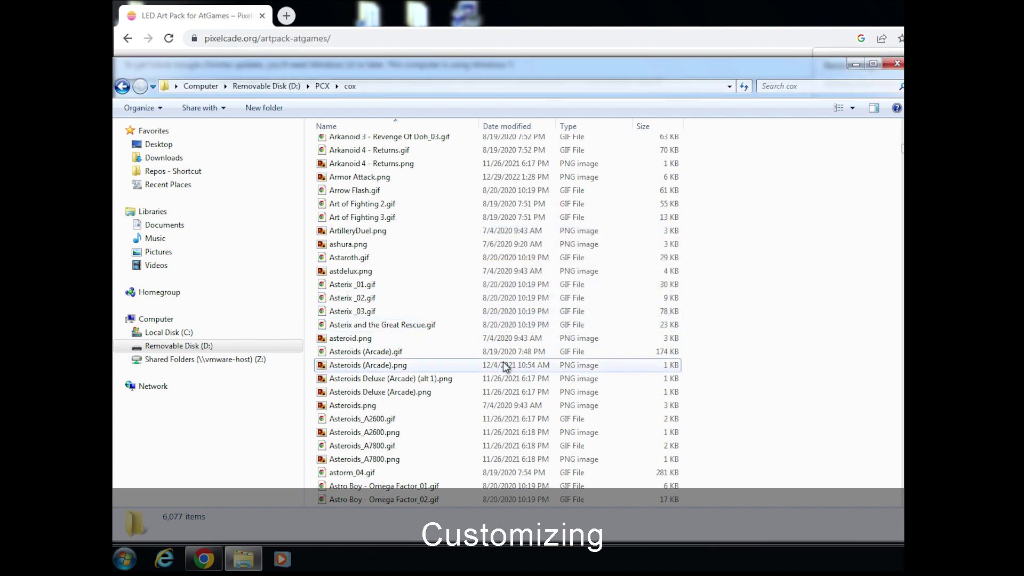
Inspect Asteroids (Arcade).gif and Asterix _03.gif among the cox artwork files, and close the folder window
{"action": "left_click", "coordinate": [393, 355]}
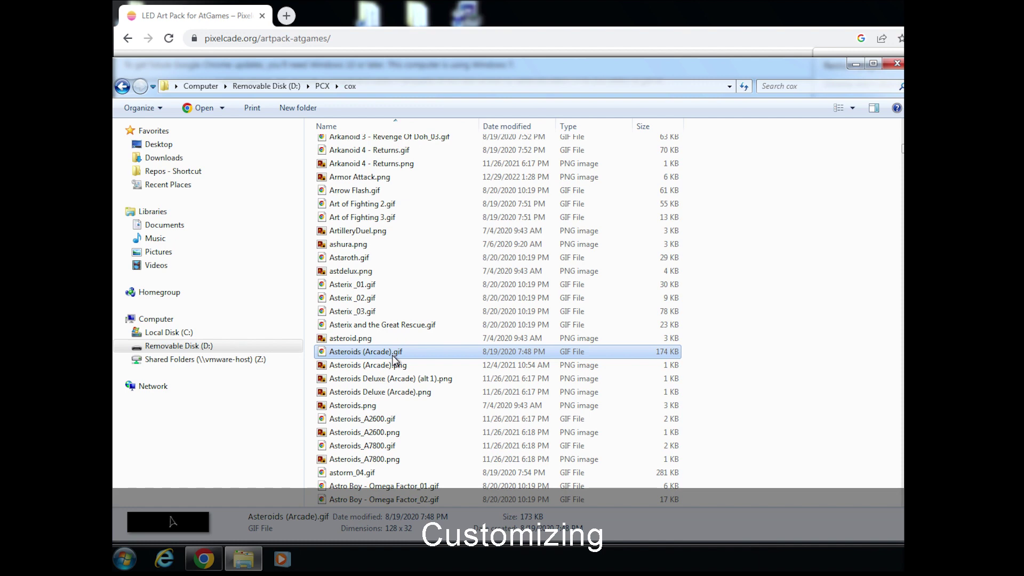
{"action": "scroll", "coordinate": [430, 409], "scroll_direction": "down", "scroll_amount": 2}
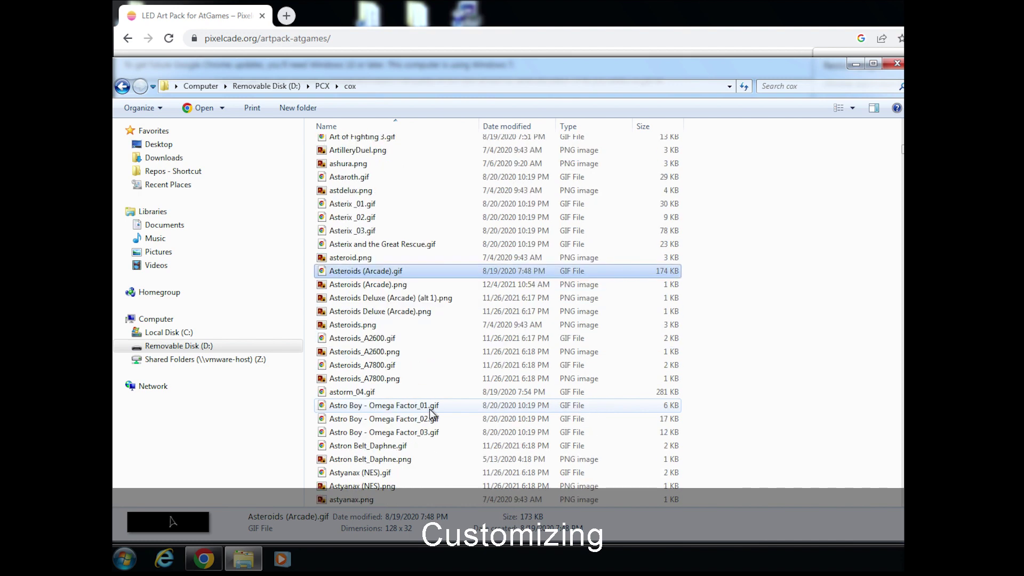
{"action": "left_click", "coordinate": [375, 232]}
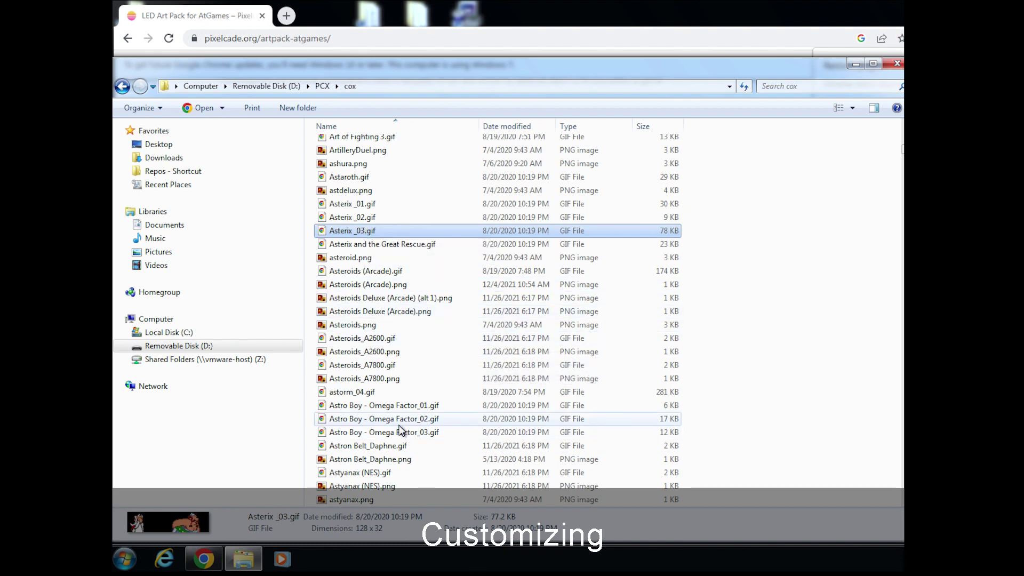
{"action": "scroll", "coordinate": [401, 430], "scroll_direction": "down", "scroll_amount": 2}
{"action": "scroll", "coordinate": [400, 431], "scroll_direction": "down", "scroll_amount": 2}
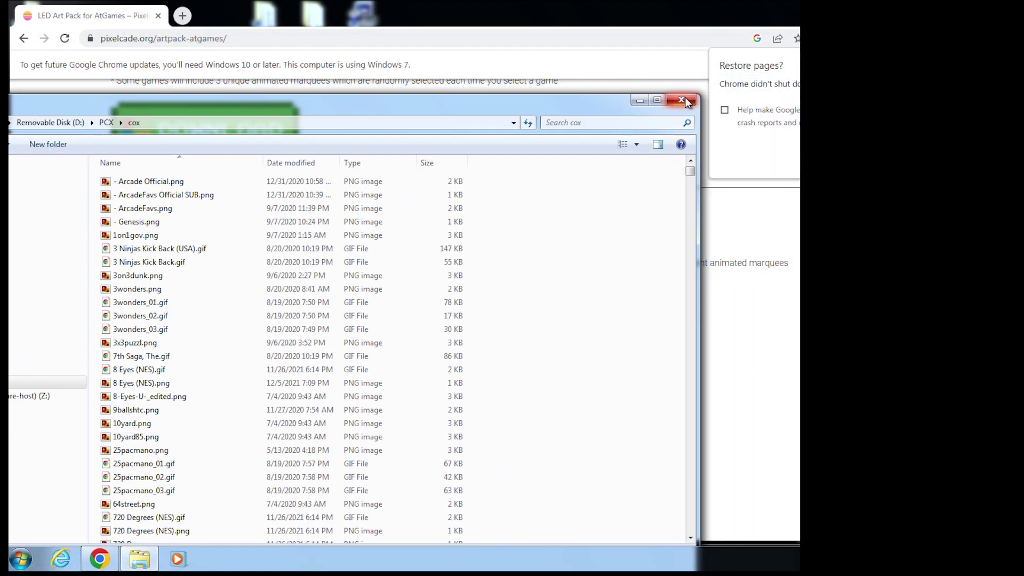
{"action": "left_click", "coordinate": [682, 101]}
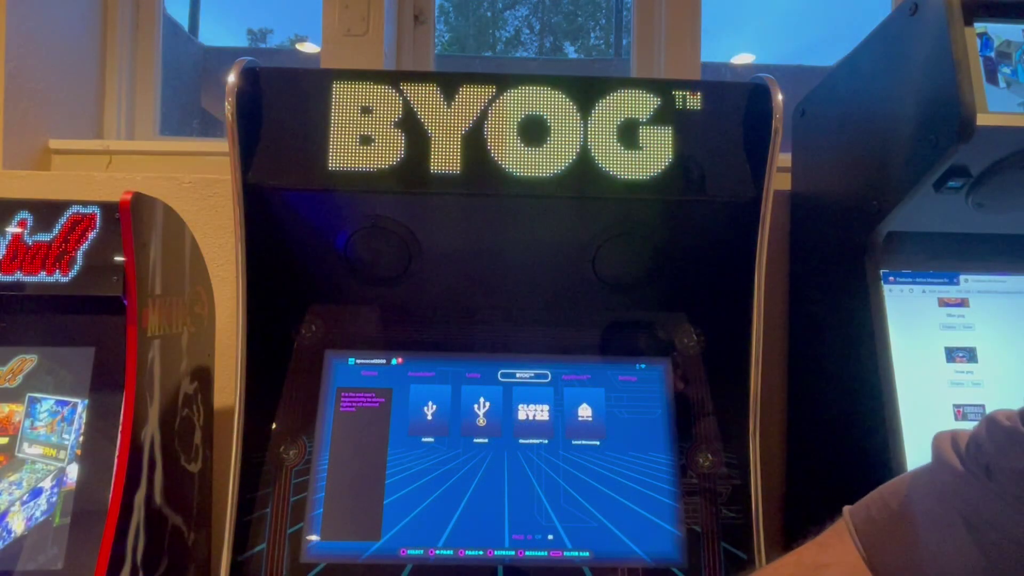
{"action": "key", "text": "Right"}
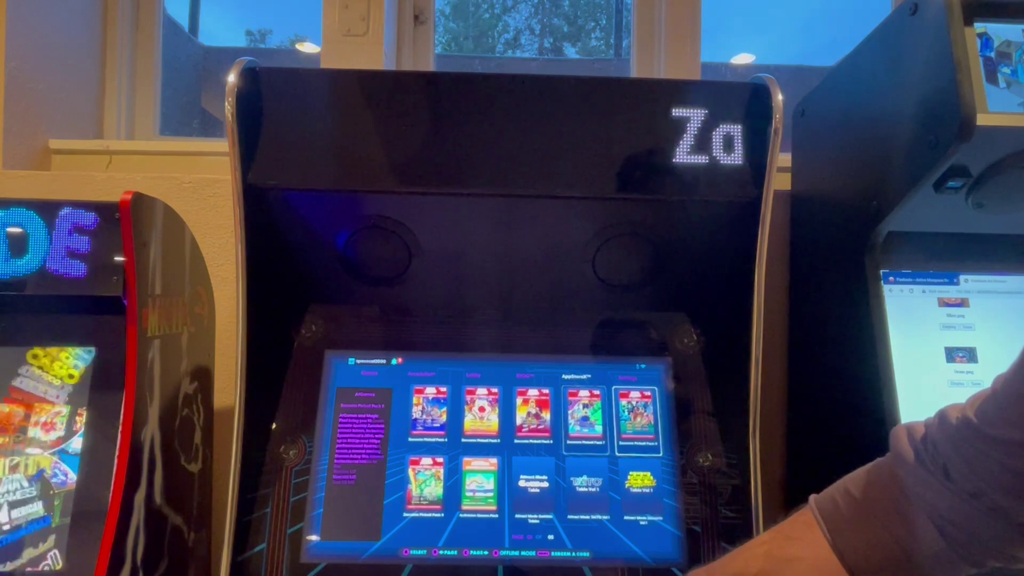
{"action": "key", "text": "Down"}
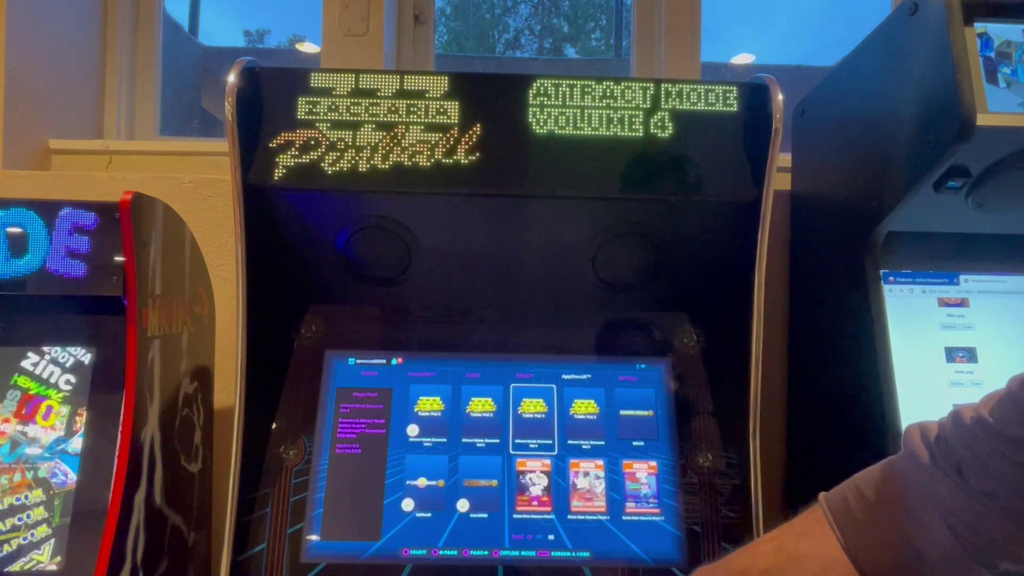
{"action": "key", "text": "Down"}
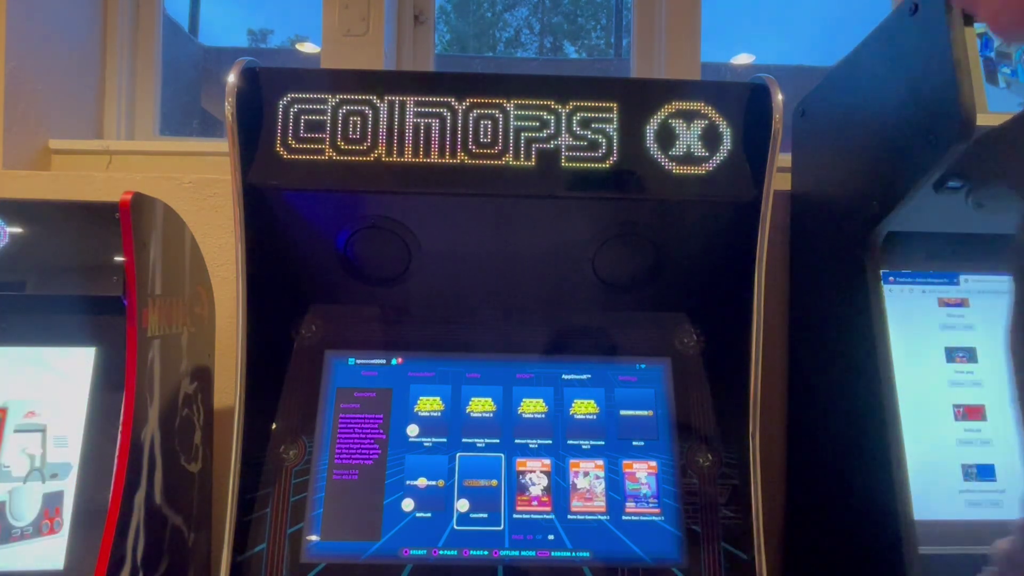
{"action": "key", "text": "Return"}
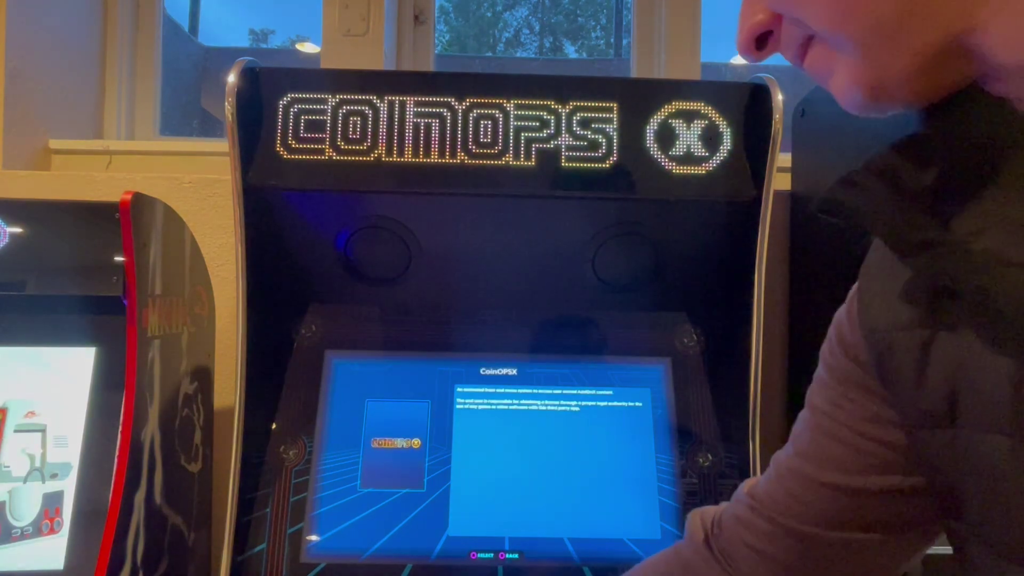
{"action": "key", "text": "Return"}
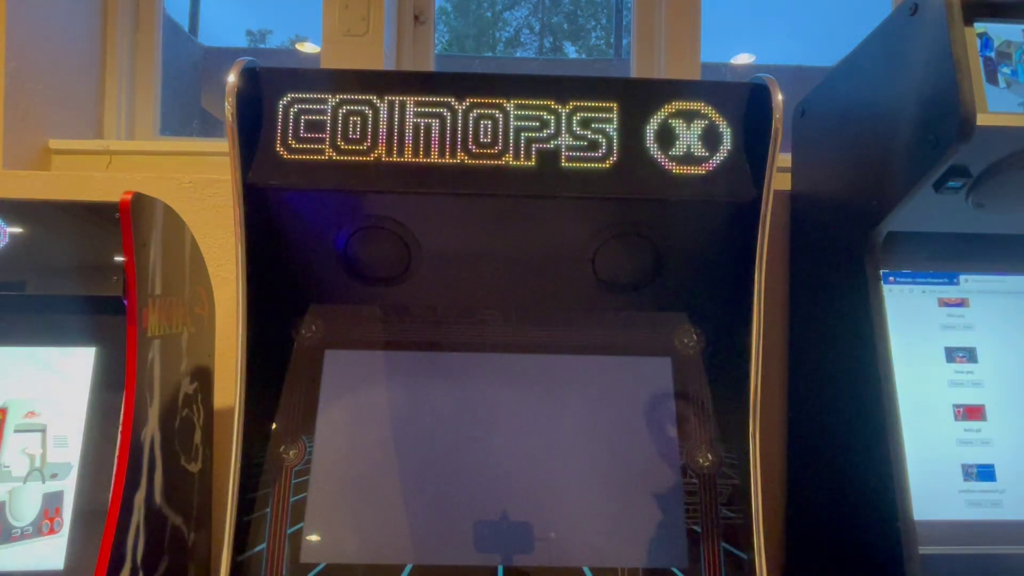